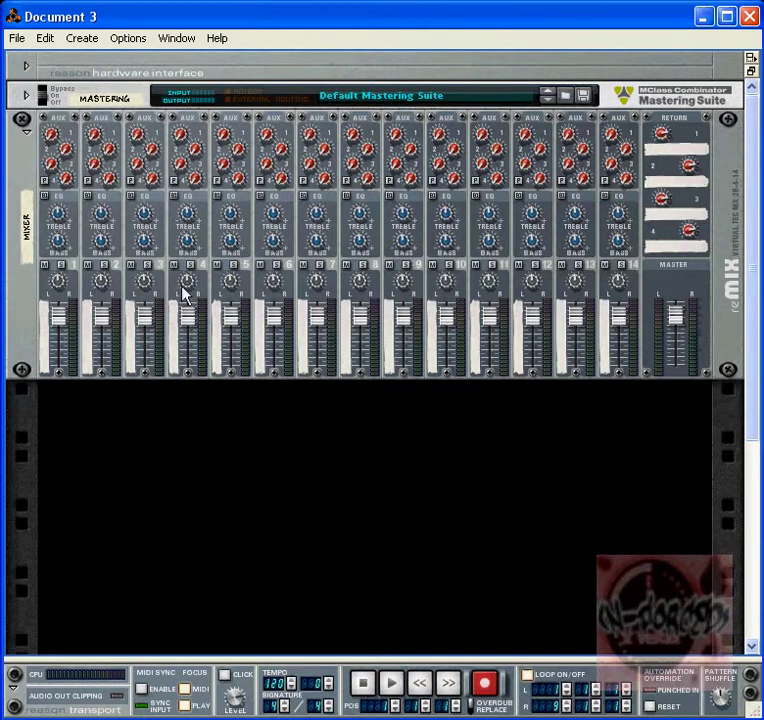
Add a Malström Graintable Synthesizer (Malstrom 1, Init Patch) to the rack below the mixer
{"action": "right_click", "coordinate": [726, 322]}
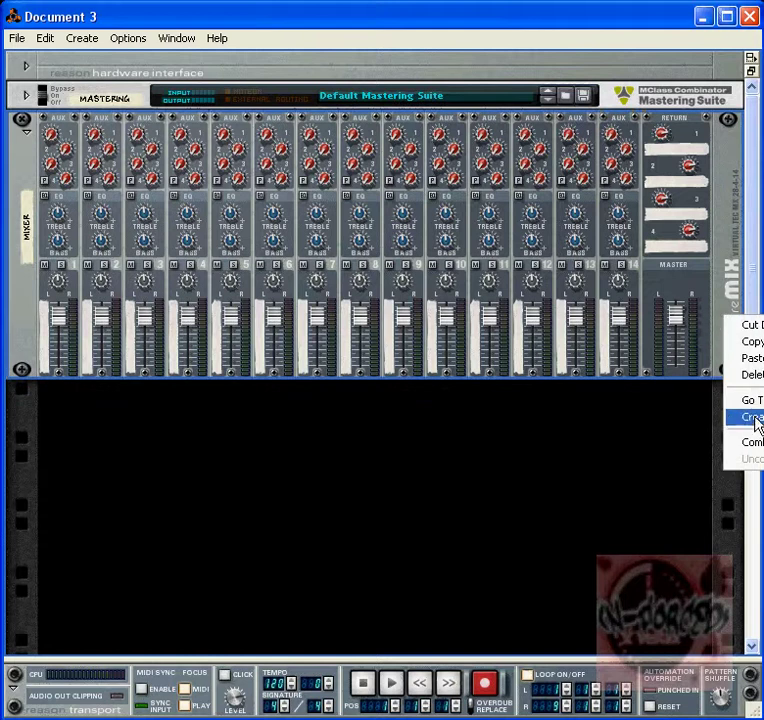
{"action": "mouse_move", "coordinate": [756, 424]}
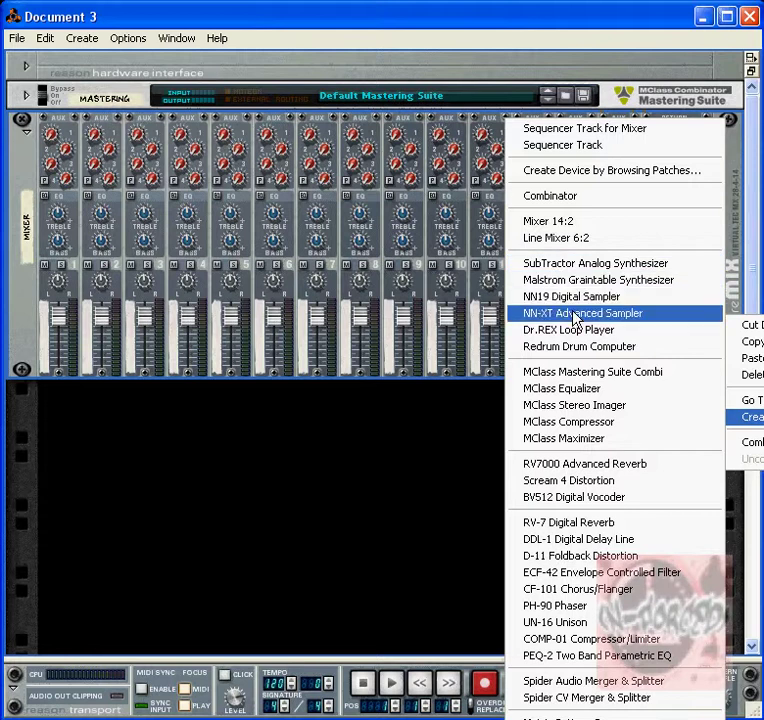
{"action": "left_click", "coordinate": [549, 282]}
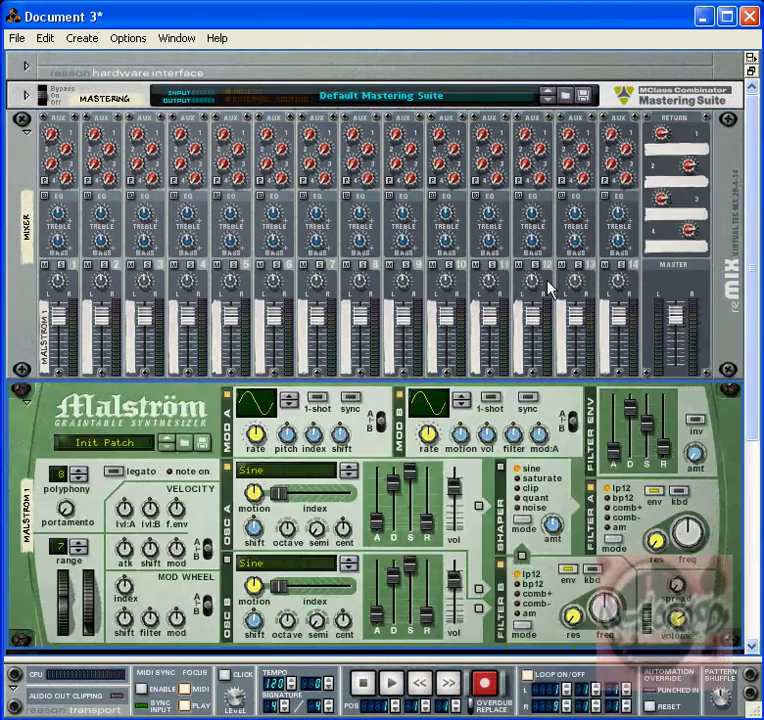
{"action": "scroll", "coordinate": [490, 340], "scroll_direction": "down", "scroll_amount": 3}
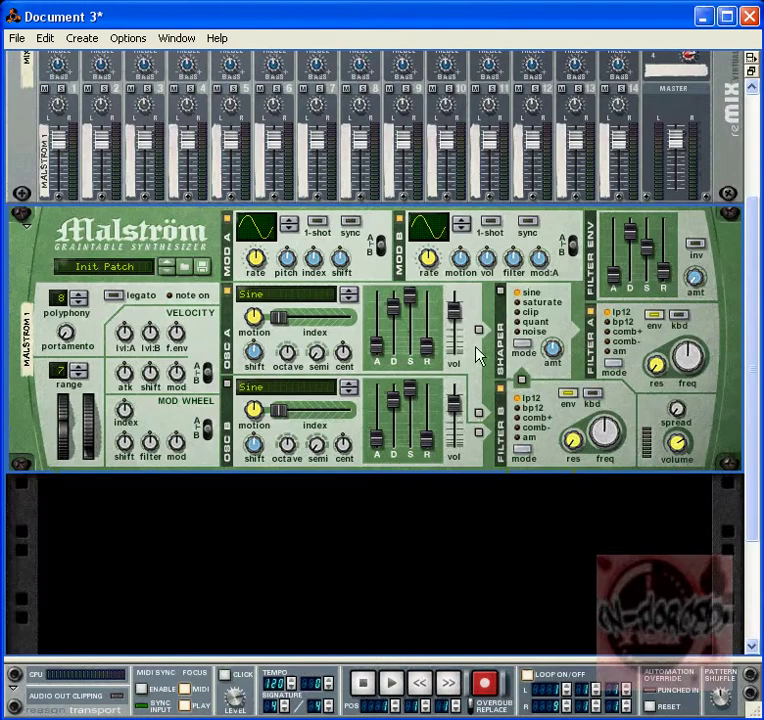
Create a BV512 Digital Vocoder (Vocoder 1) in the rack beneath the Malström
{"action": "right_click", "coordinate": [709, 410]}
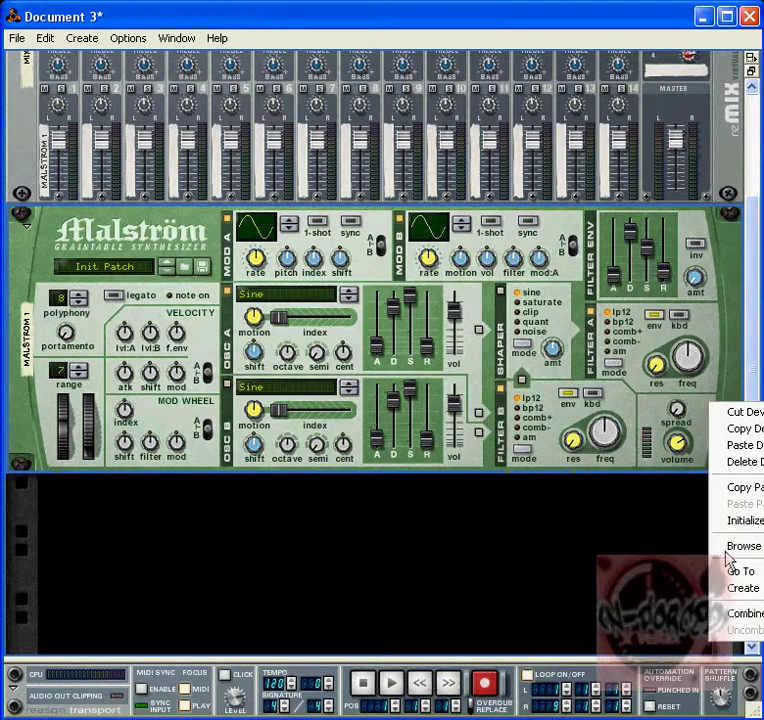
{"action": "mouse_move", "coordinate": [731, 591]}
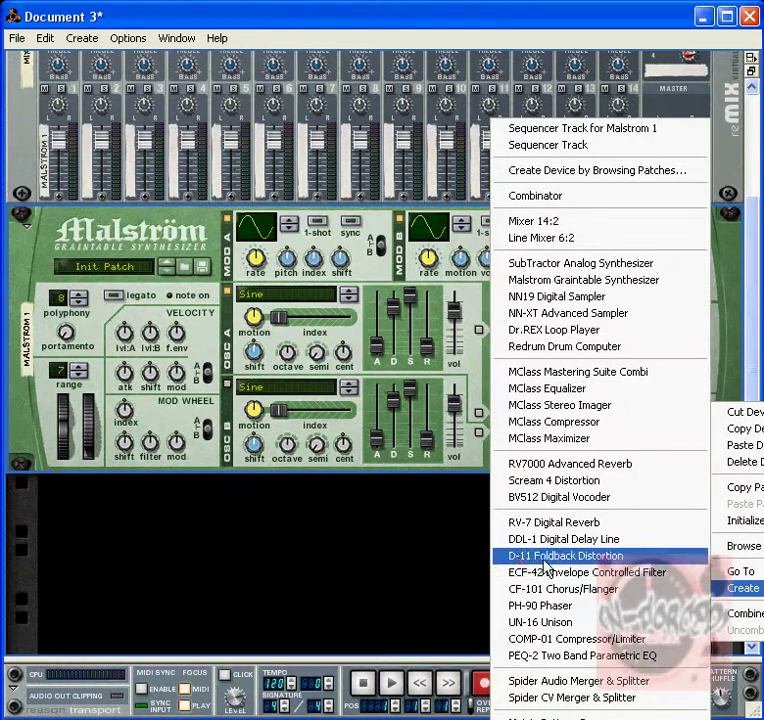
{"action": "left_click", "coordinate": [575, 505]}
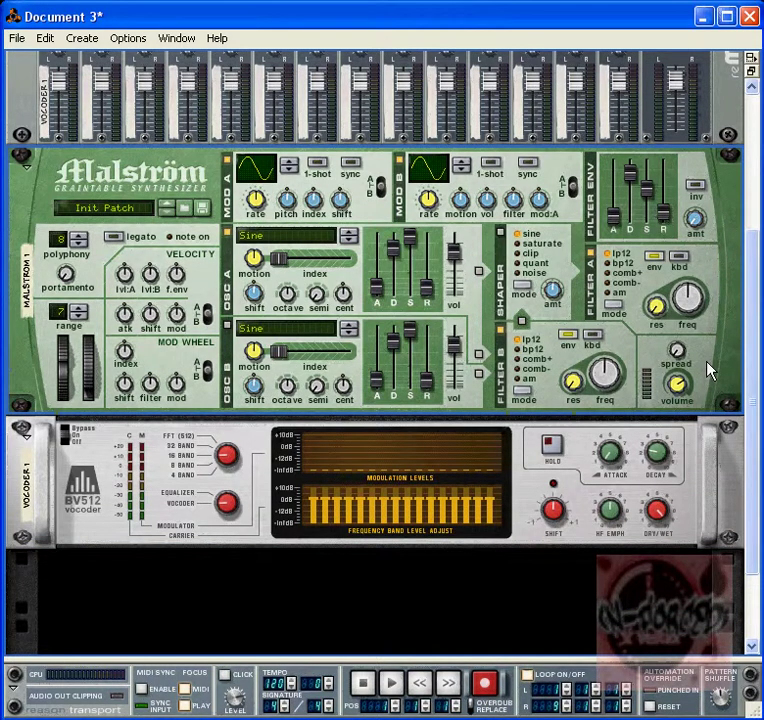
Insert a Matrix Pattern Sequencer between the Malström and the BV512 vocoder
{"action": "right_click", "coordinate": [707, 370]}
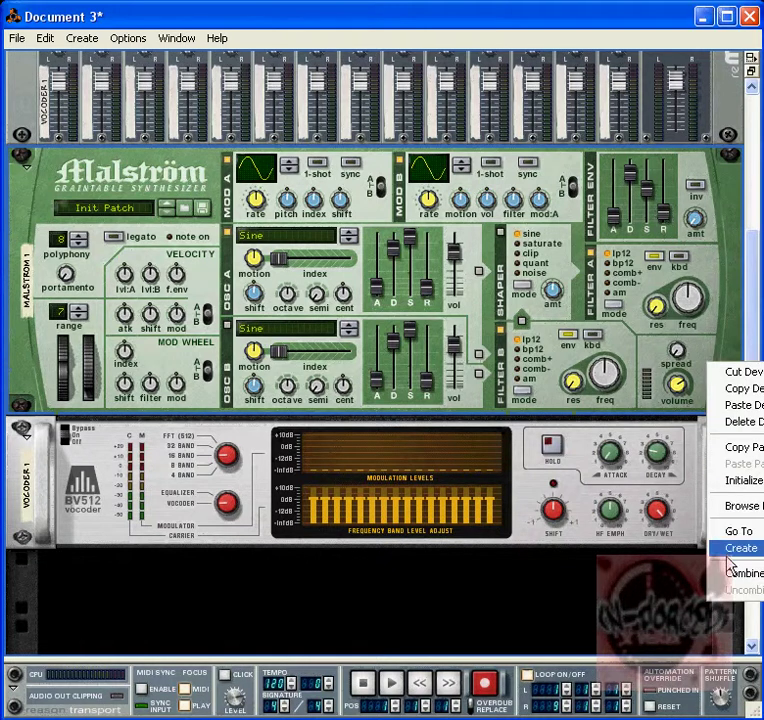
{"action": "mouse_move", "coordinate": [738, 549]}
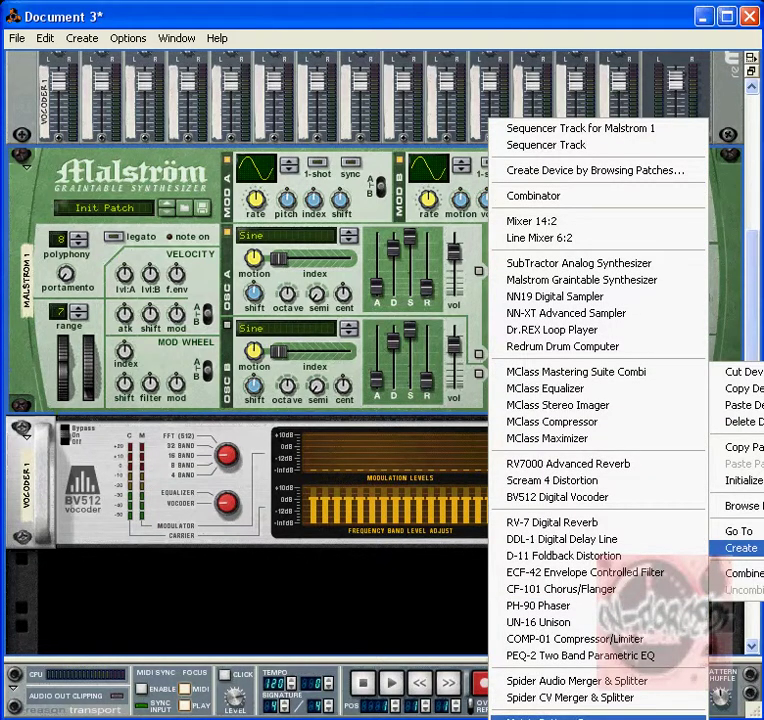
{"action": "left_click", "coordinate": [560, 714]}
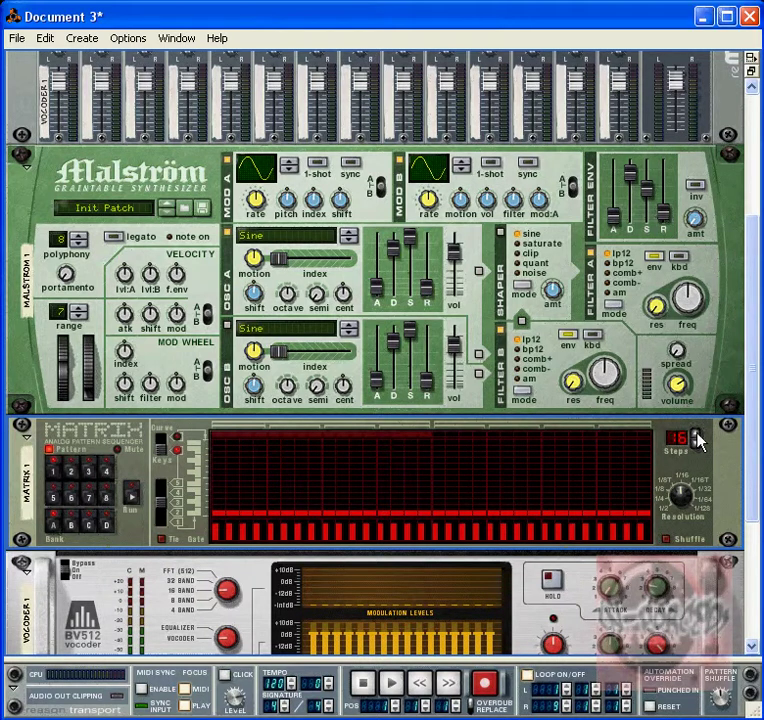
Set Matrix 1 to 32 steps and tie its whole gate row into one continuous note
{"action": "left_click", "coordinate": [695, 432]}
{"action": "left_click", "coordinate": [695, 432]}
{"action": "left_click", "coordinate": [695, 434]}
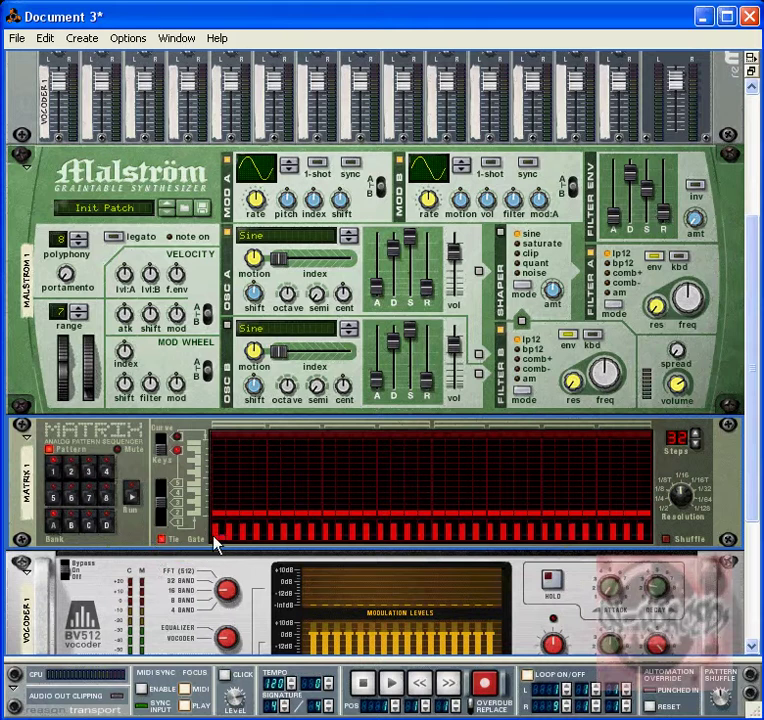
{"action": "mouse_move", "coordinate": [217, 508]}
{"action": "left_mouse_down"}
{"action": "mouse_move", "coordinate": [581, 498]}
{"action": "mouse_move", "coordinate": [595, 505]}
{"action": "left_mouse_up"}
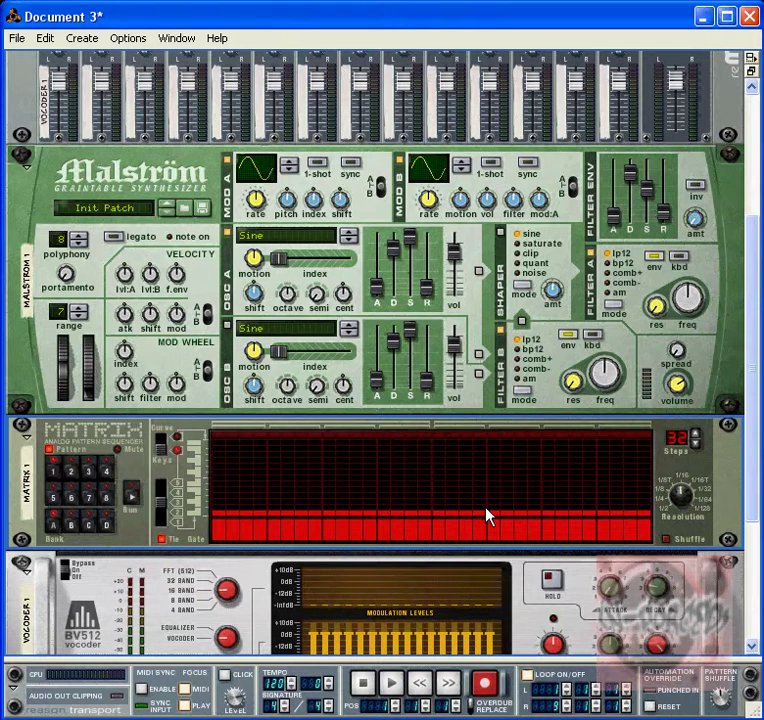
{"action": "scroll", "coordinate": [259, 496], "scroll_direction": "down", "scroll_amount": 3}
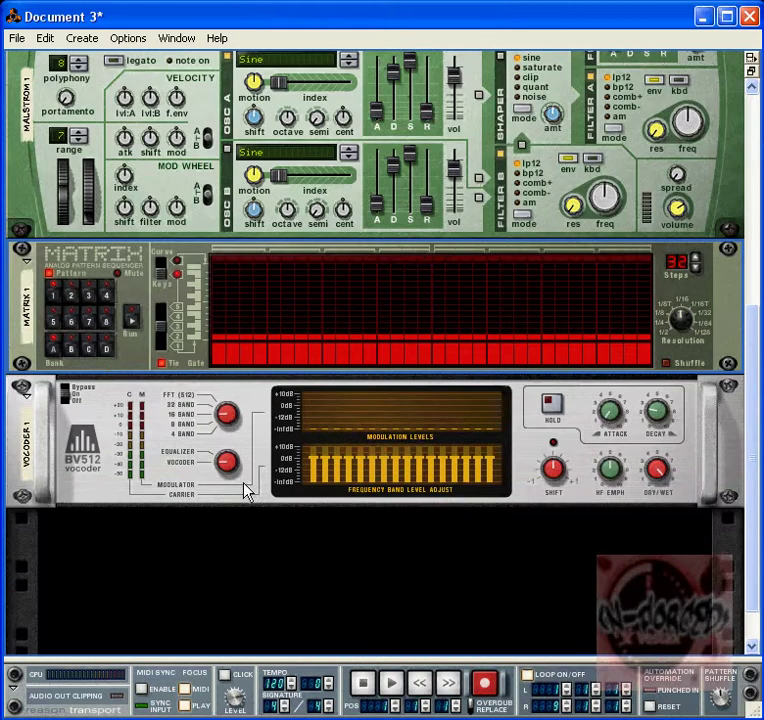
{"action": "scroll", "coordinate": [238, 473], "scroll_direction": "up", "scroll_amount": 3}
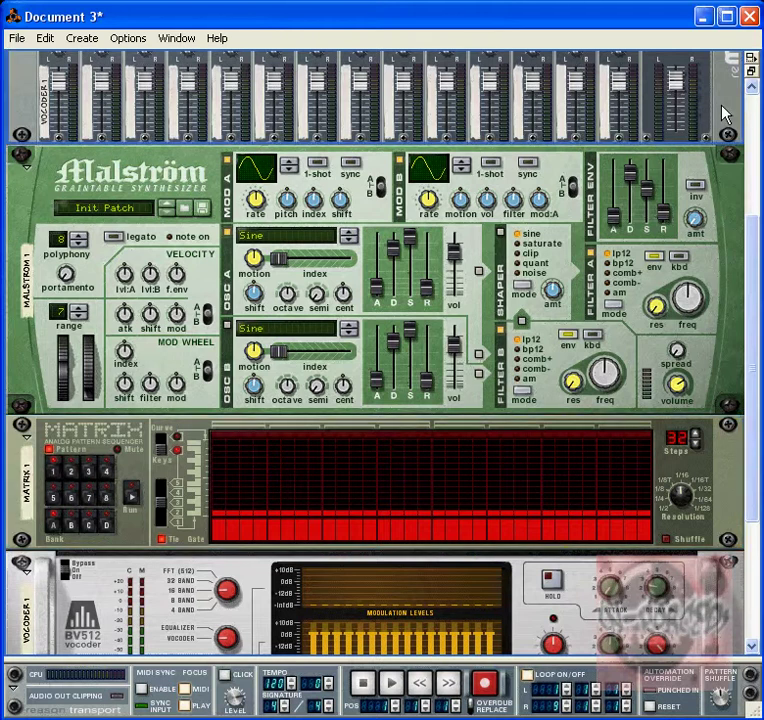
{"action": "scroll", "coordinate": [566, 353], "scroll_direction": "up", "scroll_amount": 3}
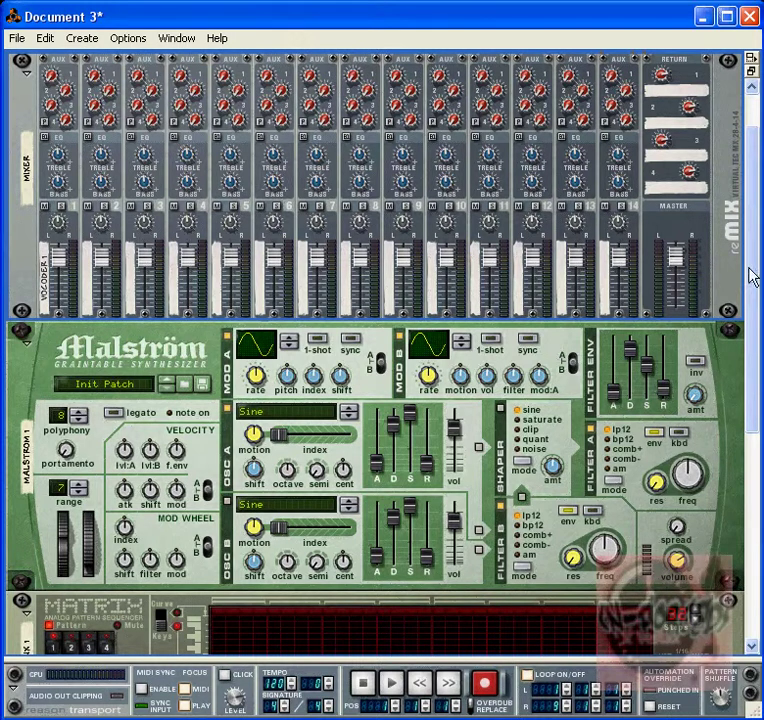
Add an NN19 Digital Sampler to the rack above the Malström
{"action": "right_click", "coordinate": [718, 268]}
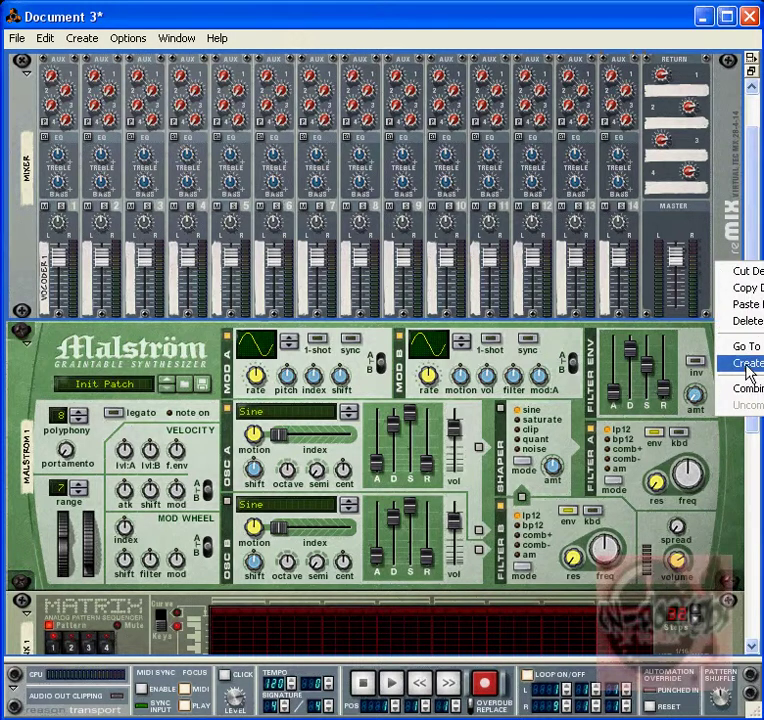
{"action": "mouse_move", "coordinate": [727, 363]}
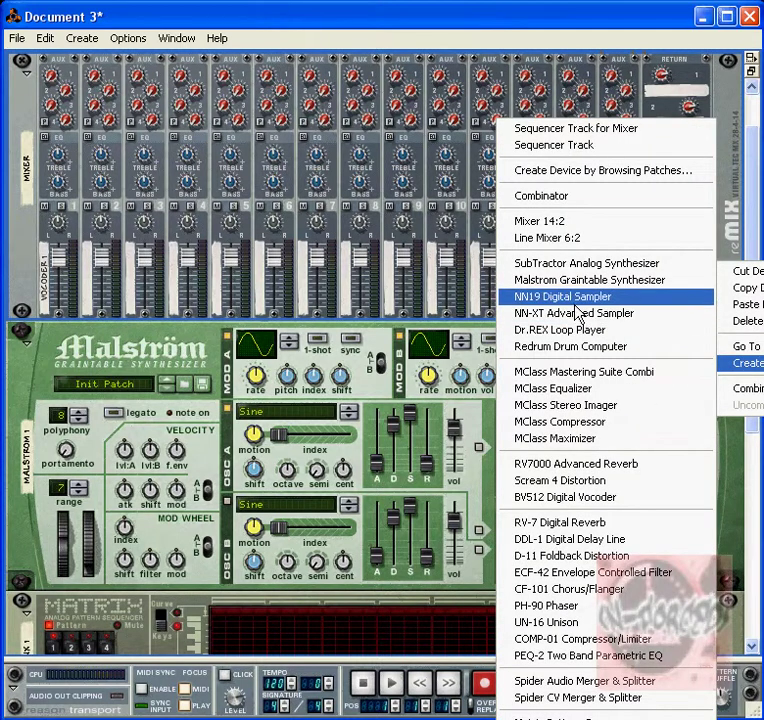
{"action": "left_click", "coordinate": [575, 298]}
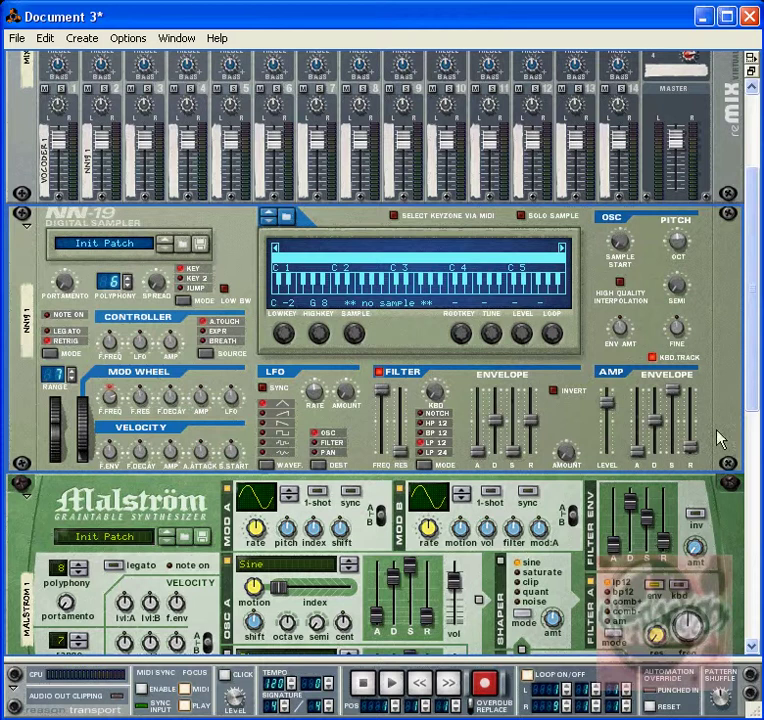
Add a second Matrix sequencer under the NN19, set it to 32 steps, and fill its gate row
{"action": "right_click", "coordinate": [735, 384]}
{"action": "mouse_move", "coordinate": [757, 690]}
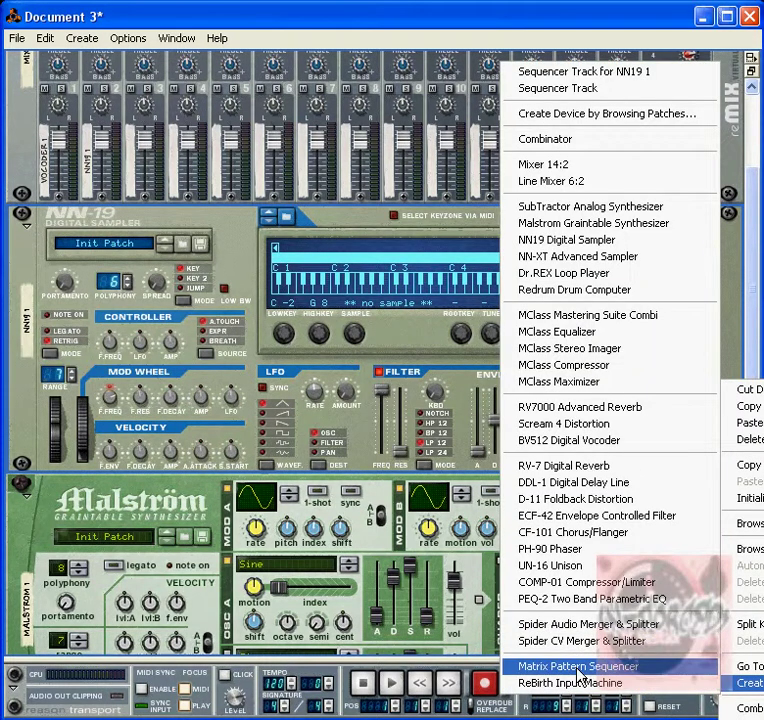
{"action": "left_click", "coordinate": [578, 667]}
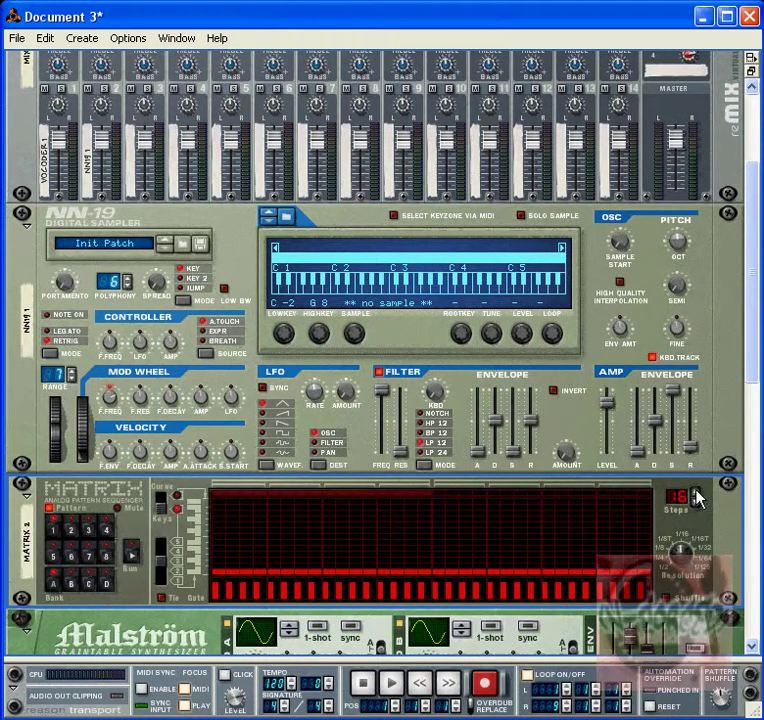
{"action": "left_click", "coordinate": [697, 497]}
{"action": "left_click", "coordinate": [697, 497]}
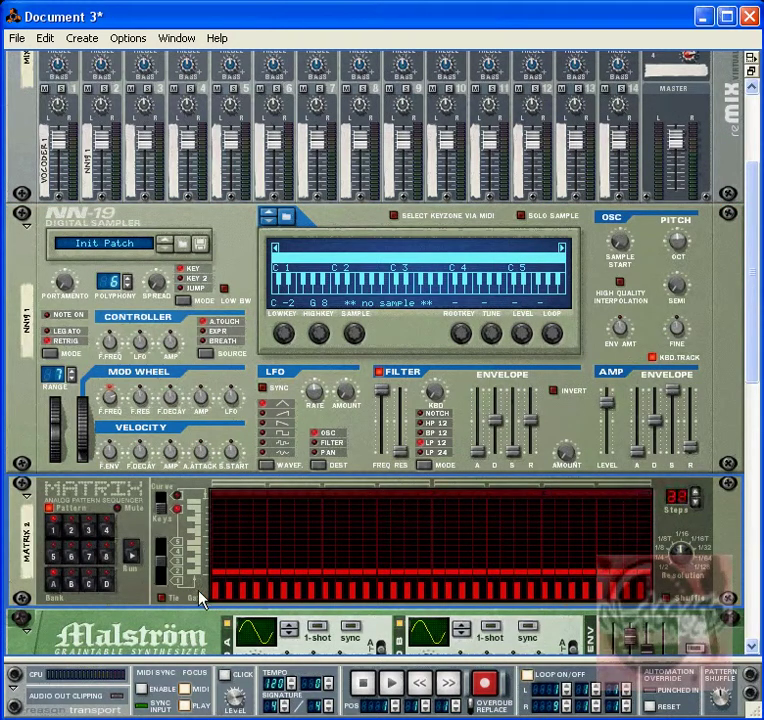
{"action": "mouse_move", "coordinate": [213, 597]}
{"action": "left_mouse_down"}
{"action": "mouse_move", "coordinate": [222, 589]}
{"action": "mouse_move", "coordinate": [663, 590]}
{"action": "left_mouse_up"}
Turn up the BV512 vocoder's Band Count so its display shows more, narrower bands
{"action": "scroll", "coordinate": [408, 520], "scroll_direction": "down", "scroll_amount": 5}
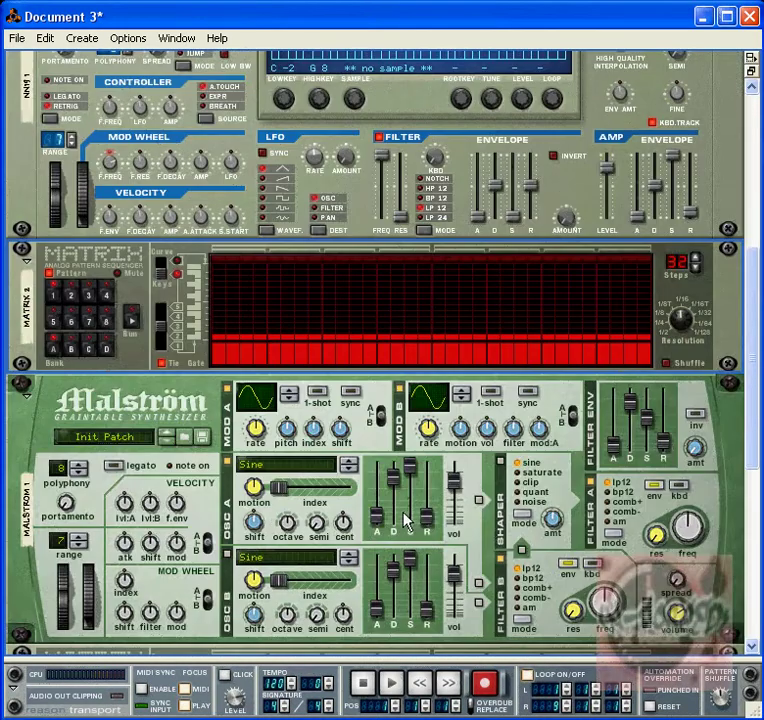
{"action": "scroll", "coordinate": [408, 520], "scroll_direction": "down", "scroll_amount": 3}
{"action": "scroll", "coordinate": [405, 520], "scroll_direction": "down", "scroll_amount": 5}
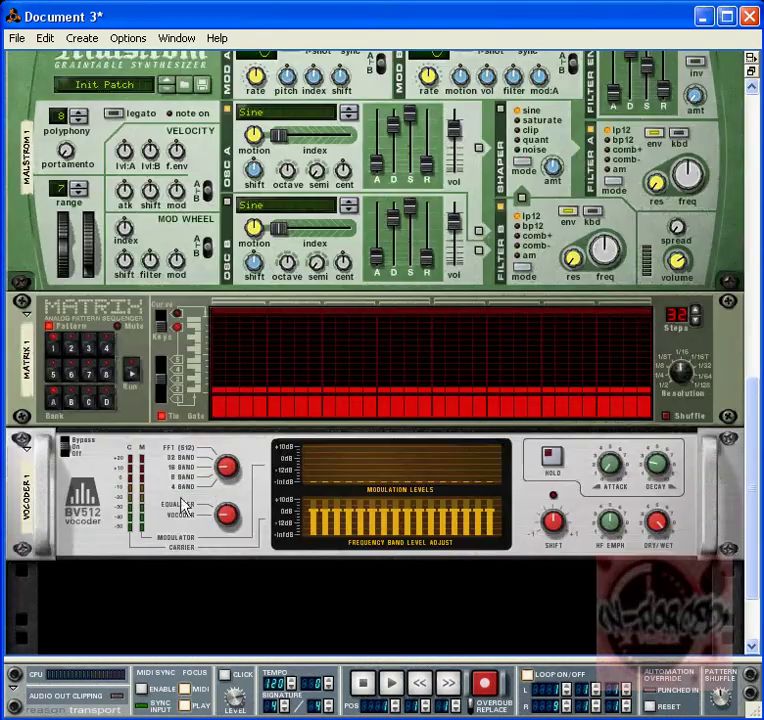
{"action": "scroll", "coordinate": [256, 560], "scroll_direction": "up", "scroll_amount": 5}
{"action": "scroll", "coordinate": [256, 566], "scroll_direction": "down", "scroll_amount": 5}
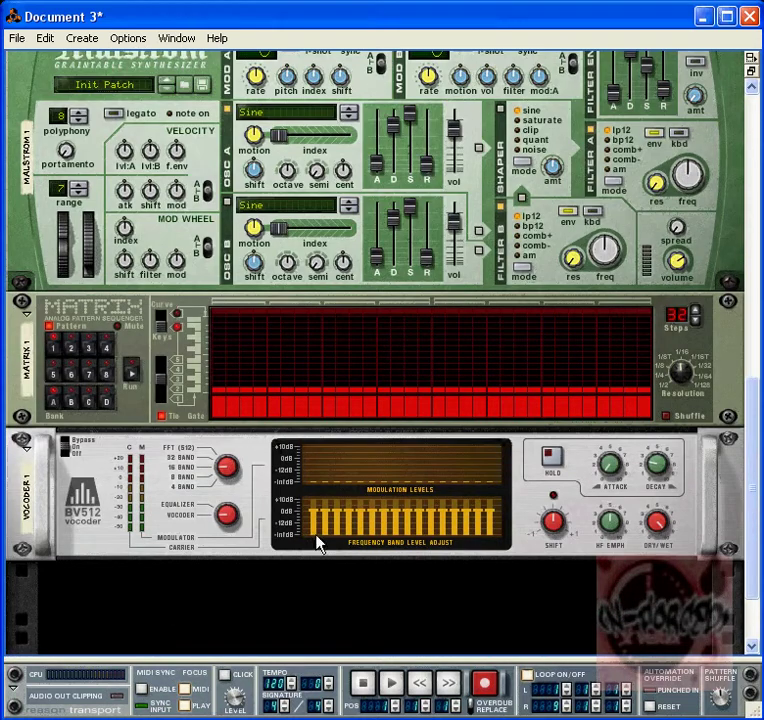
{"action": "left_click", "coordinate": [227, 466]}
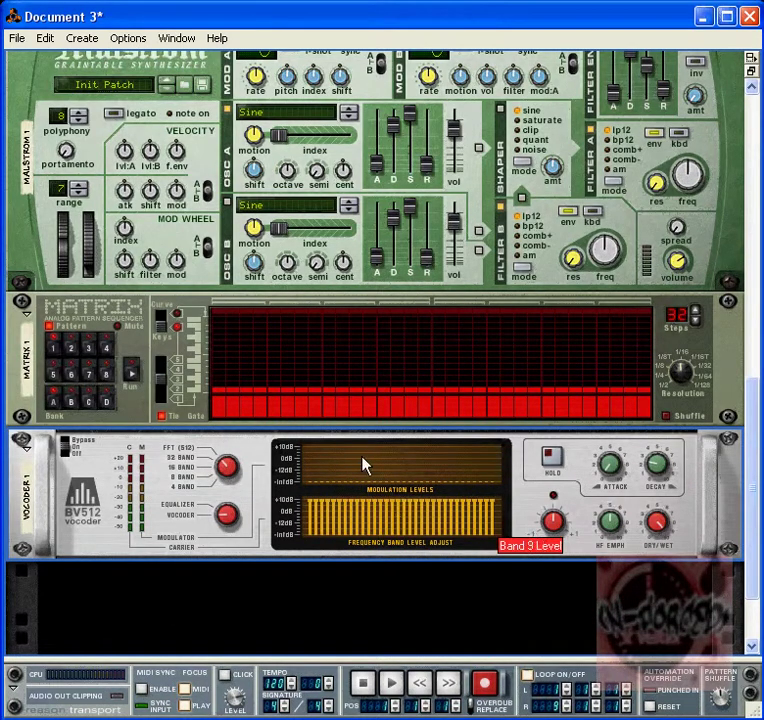
{"action": "scroll", "coordinate": [232, 572], "scroll_direction": "up", "scroll_amount": 5}
{"action": "scroll", "coordinate": [230, 576], "scroll_direction": "up", "scroll_amount": 1}
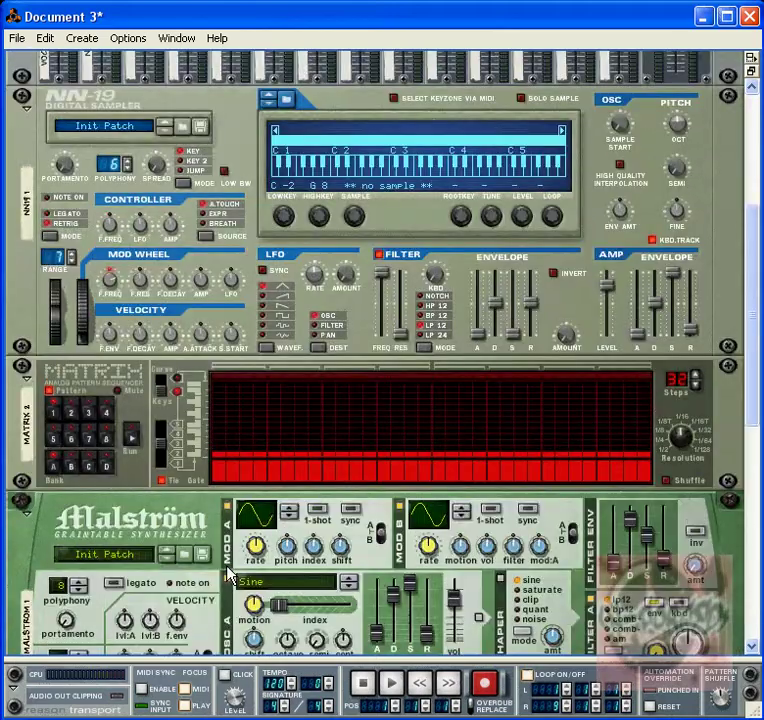
On the rack's rear, cable the NN-19 right output to the Malström Audio Input and unplug its left output
{"action": "key", "text": "Tab"}
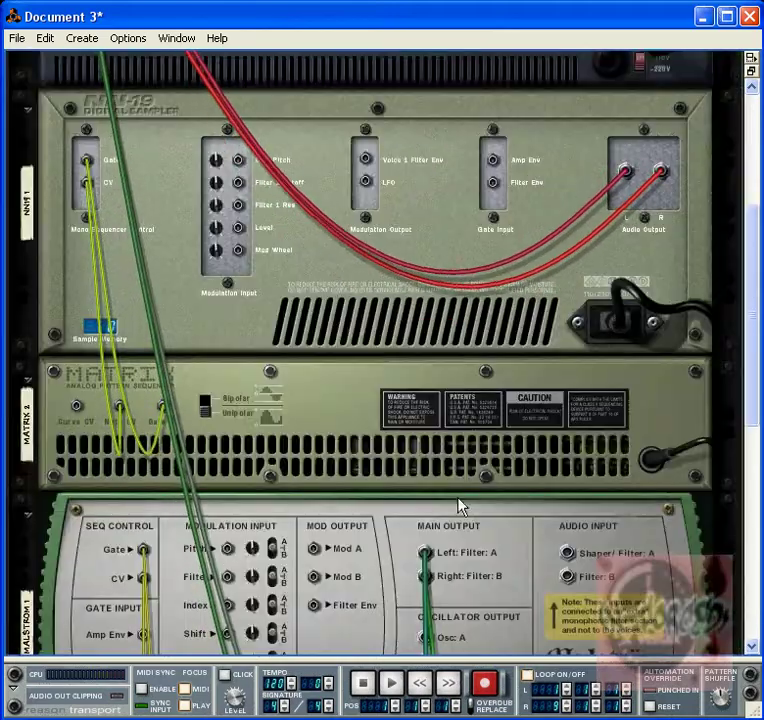
{"action": "scroll", "coordinate": [460, 505], "scroll_direction": "down", "scroll_amount": 2}
{"action": "scroll", "coordinate": [448, 493], "scroll_direction": "down", "scroll_amount": 7}
{"action": "scroll", "coordinate": [457, 490], "scroll_direction": "up", "scroll_amount": 9}
{"action": "mouse_move", "coordinate": [662, 187]}
{"action": "left_mouse_down"}
{"action": "mouse_move", "coordinate": [597, 304]}
{"action": "mouse_move", "coordinate": [571, 435]}
{"action": "mouse_move", "coordinate": [563, 590]}
{"action": "mouse_move", "coordinate": [575, 693]}
{"action": "mouse_move", "coordinate": [583, 524]}
{"action": "mouse_move", "coordinate": [568, 479]}
{"action": "mouse_move", "coordinate": [650, 97]}
{"action": "mouse_move", "coordinate": [610, 9]}
{"action": "mouse_move", "coordinate": [660, 187]}
{"action": "left_mouse_up"}
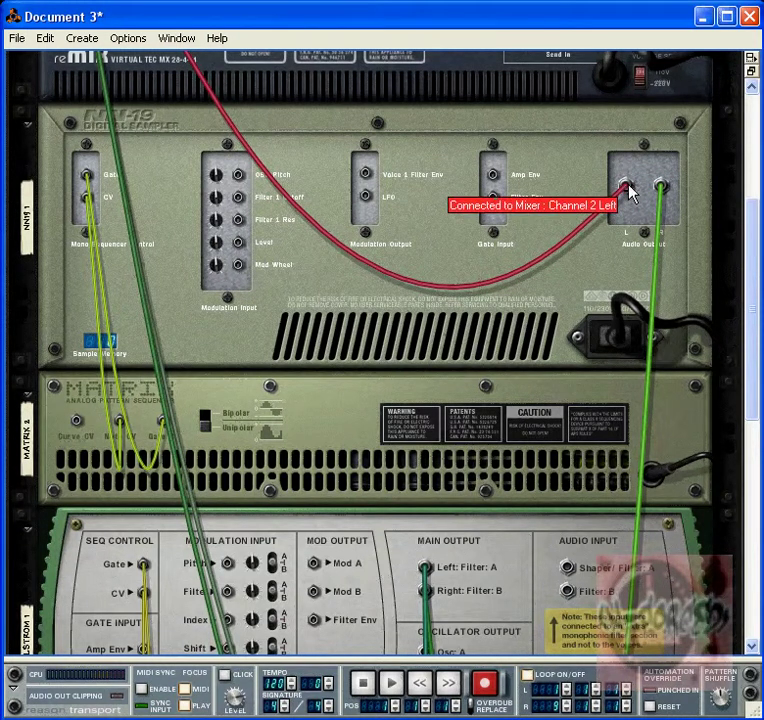
{"action": "left_click_drag", "start_coordinate": [628, 190], "coordinate": [380, 375]}
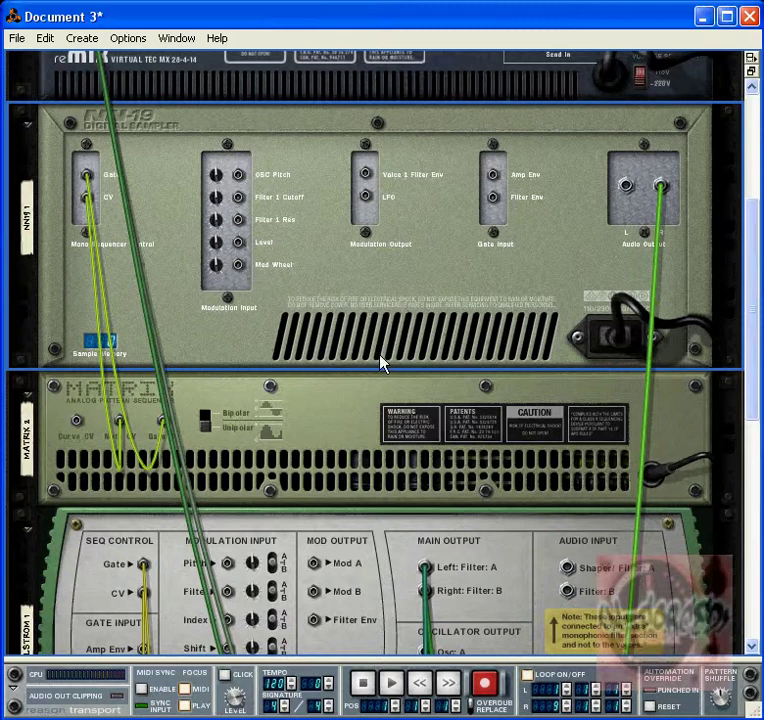
{"action": "scroll", "coordinate": [388, 366], "scroll_direction": "down", "scroll_amount": 2}
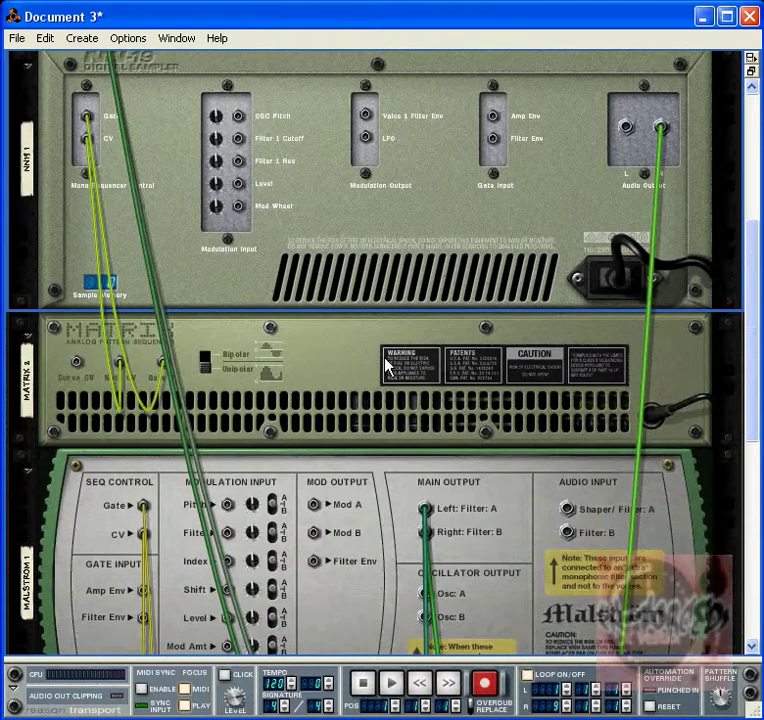
{"action": "key", "text": "Tab"}
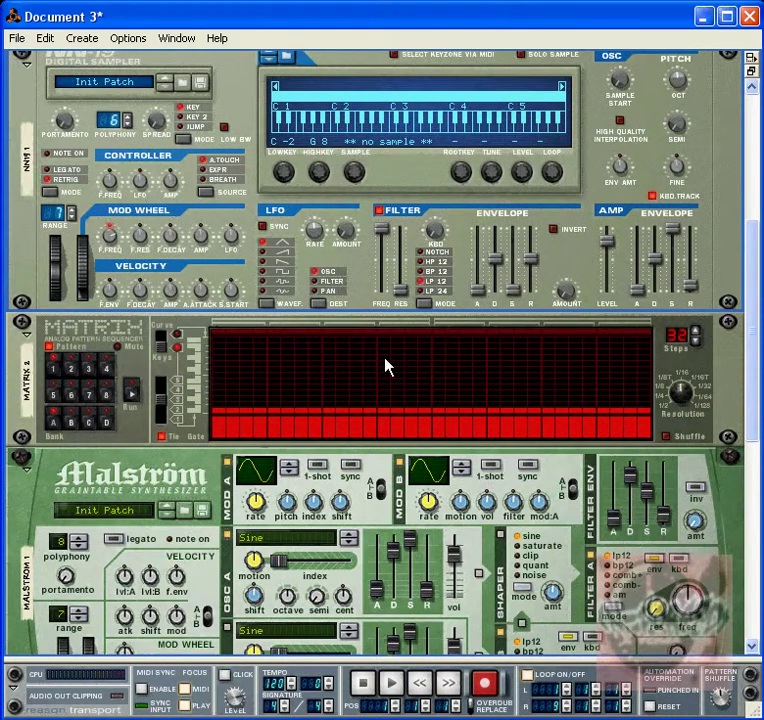
Load the Brethomorphose patch into the Malström from the Patch Browser
{"action": "scroll", "coordinate": [330, 420], "scroll_direction": "down", "scroll_amount": 8}
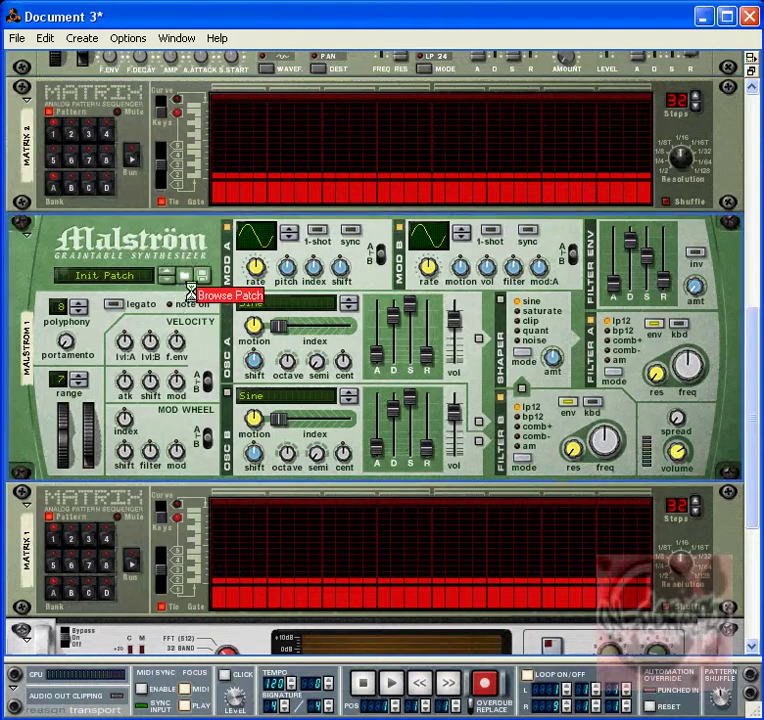
{"action": "left_click", "coordinate": [183, 280]}
{"action": "double_click", "coordinate": [552, 313]}
{"action": "scroll", "coordinate": [235, 408], "scroll_direction": "up", "scroll_amount": 13}
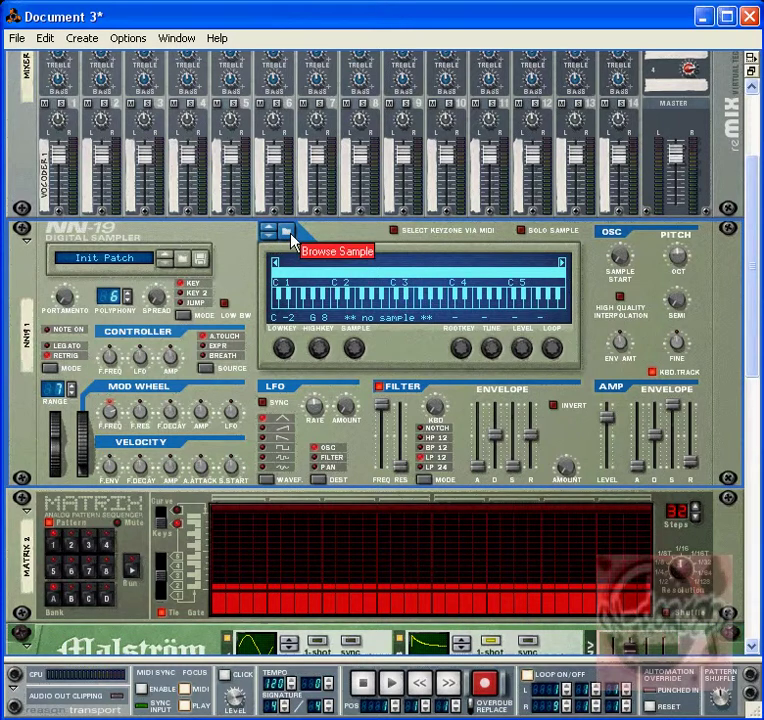
Audition Move Motsu Vocal Loop 01 in the NN-19 sample browser and load it
{"action": "left_click", "coordinate": [289, 234]}
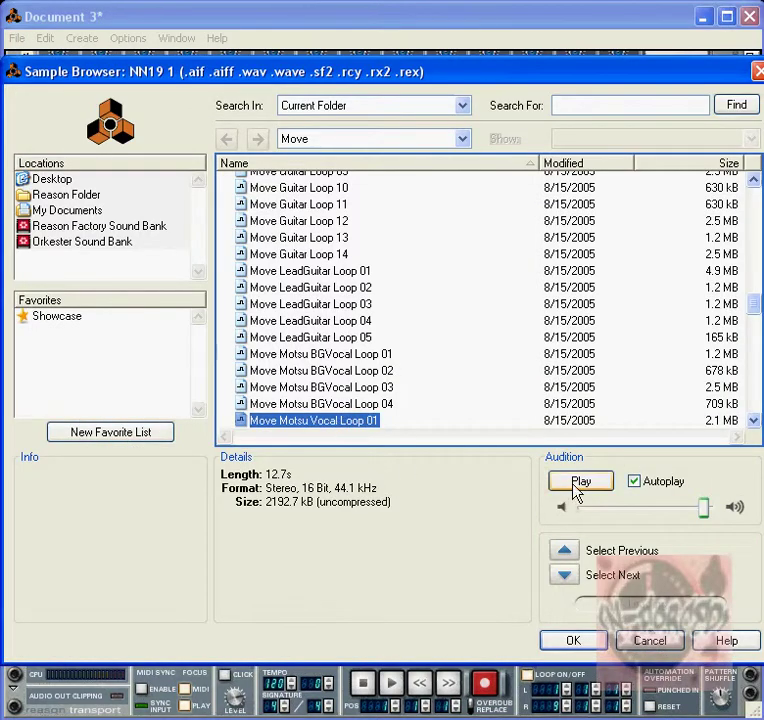
{"action": "left_click", "coordinate": [578, 484]}
{"action": "left_click", "coordinate": [578, 484]}
{"action": "left_click", "coordinate": [578, 642]}
{"action": "scroll", "coordinate": [240, 462], "scroll_direction": "down", "scroll_amount": 5}
{"action": "scroll", "coordinate": [240, 464], "scroll_direction": "down", "scroll_amount": 5}
{"action": "scroll", "coordinate": [190, 412], "scroll_direction": "up", "scroll_amount": 2}
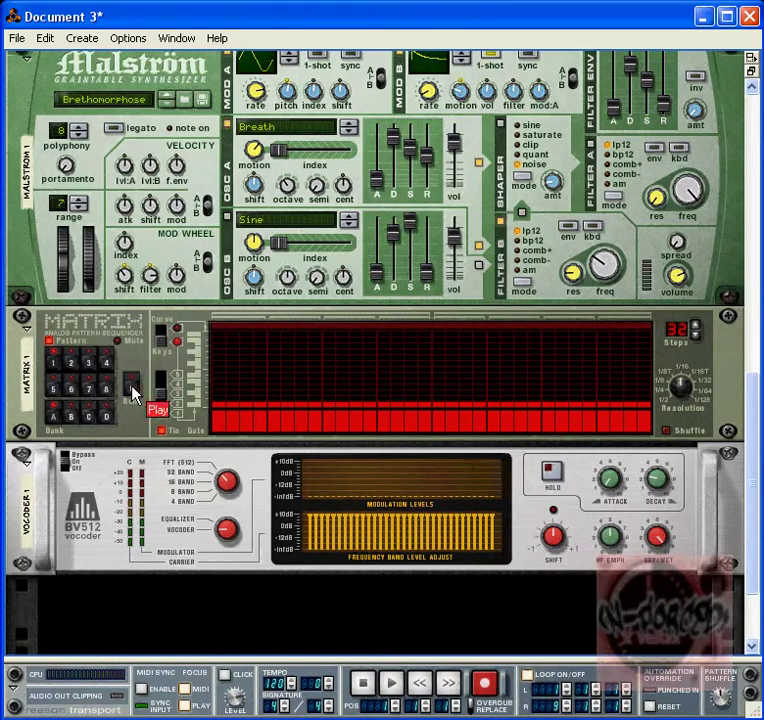
Start Matrix 1 and Matrix 2 running so both 32-step patterns play the Malström and NN-19
{"action": "left_click", "coordinate": [133, 393]}
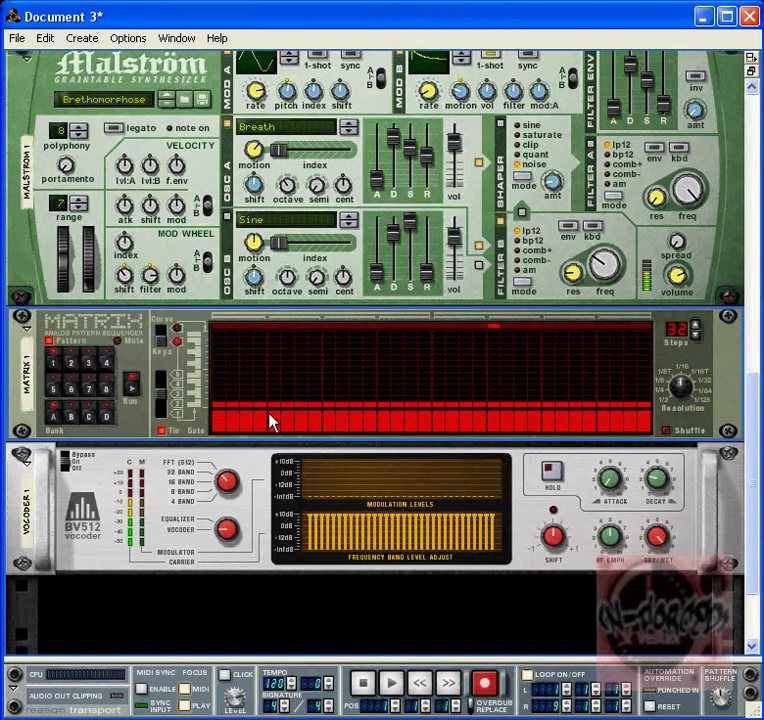
{"action": "scroll", "coordinate": [258, 413], "scroll_direction": "up", "scroll_amount": 10}
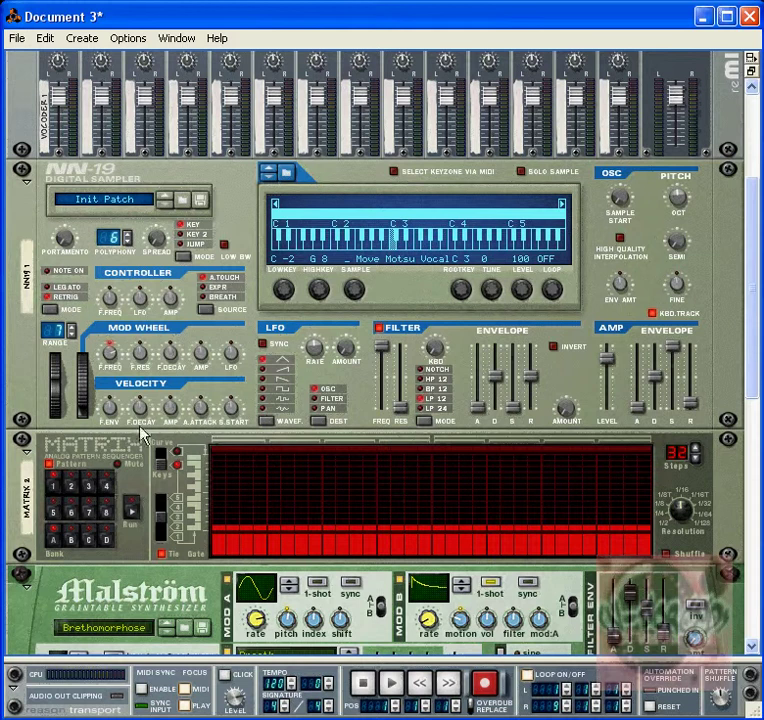
{"action": "left_click", "coordinate": [128, 510]}
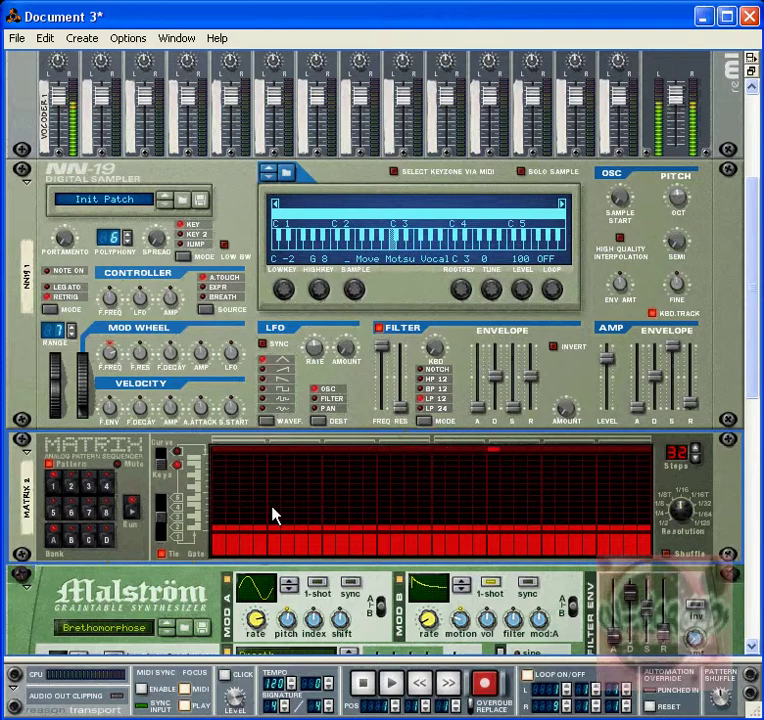
{"action": "scroll", "coordinate": [273, 514], "scroll_direction": "down", "scroll_amount": 6}
{"action": "scroll", "coordinate": [273, 511], "scroll_direction": "down", "scroll_amount": 4}
{"action": "scroll", "coordinate": [273, 511], "scroll_direction": "up", "scroll_amount": 5}
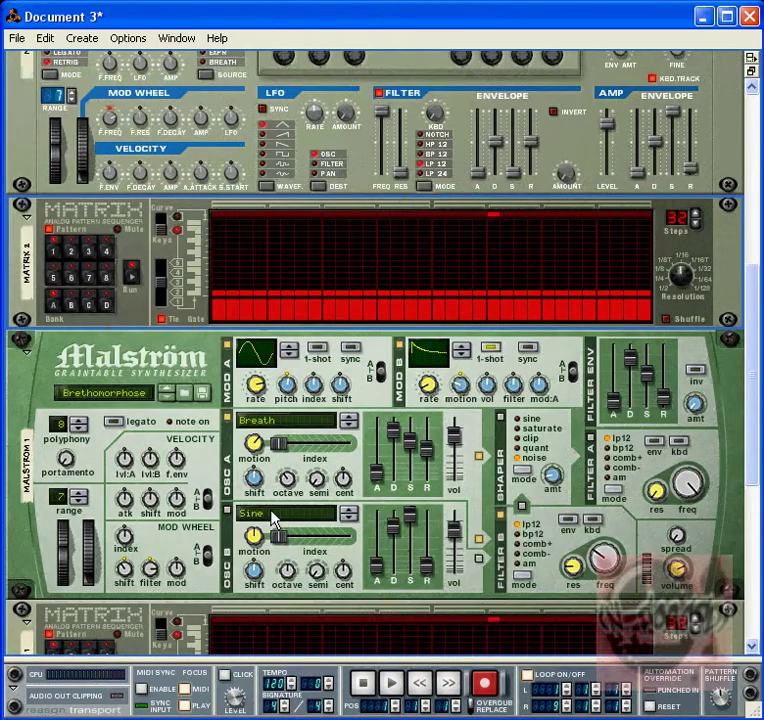
{"action": "scroll", "coordinate": [273, 518], "scroll_direction": "up", "scroll_amount": 5}
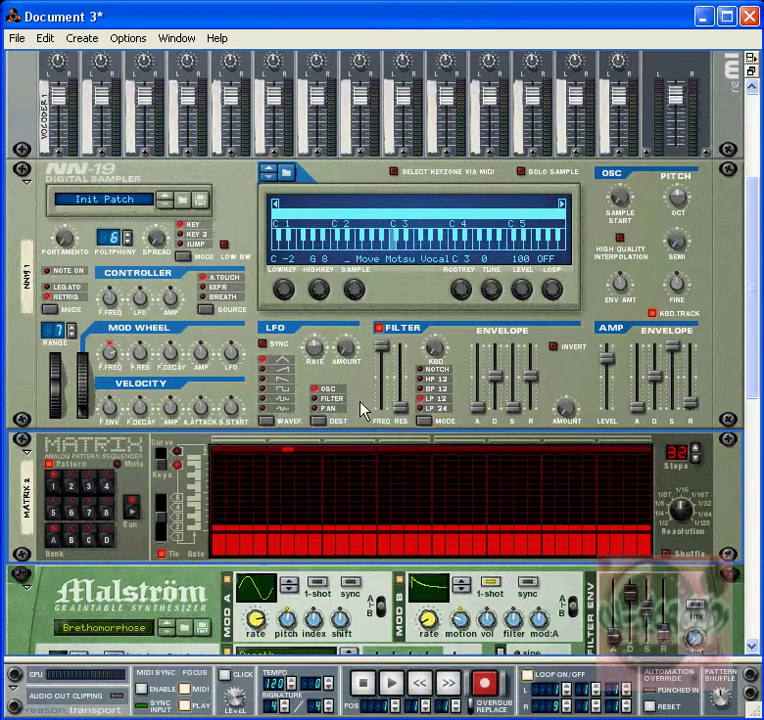
{"action": "scroll", "coordinate": [363, 406], "scroll_direction": "up", "scroll_amount": 3}
{"action": "scroll", "coordinate": [363, 408], "scroll_direction": "down", "scroll_amount": 6}
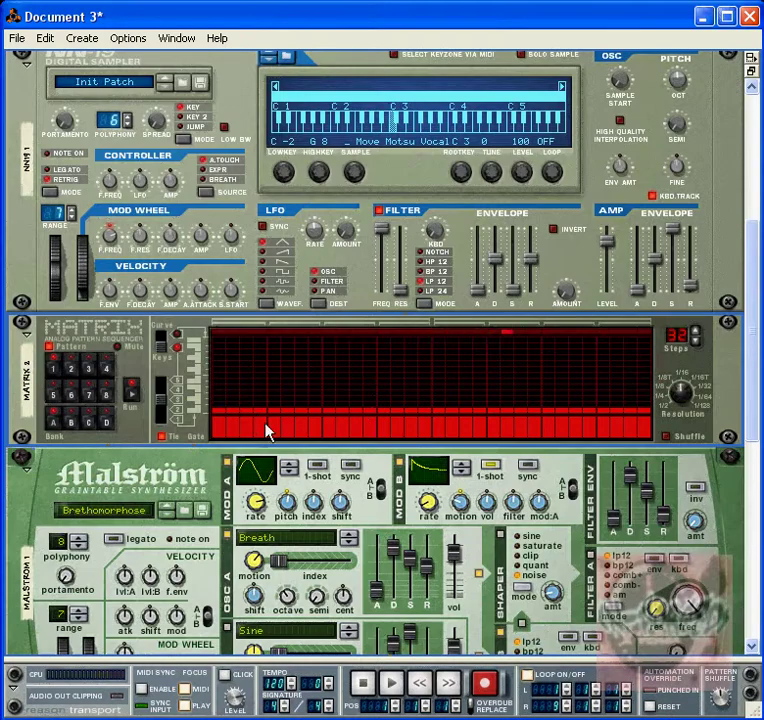
{"action": "scroll", "coordinate": [270, 437], "scroll_direction": "down", "scroll_amount": 6}
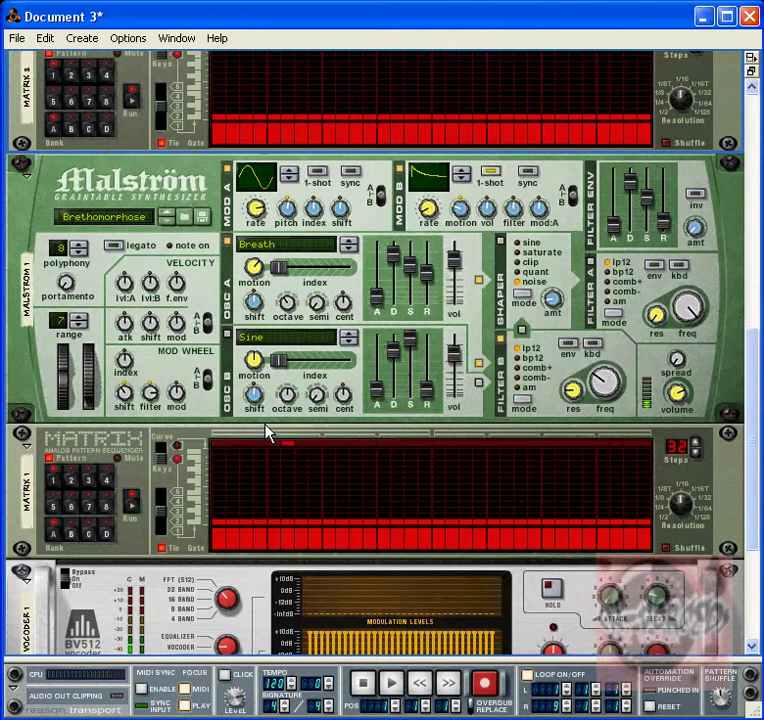